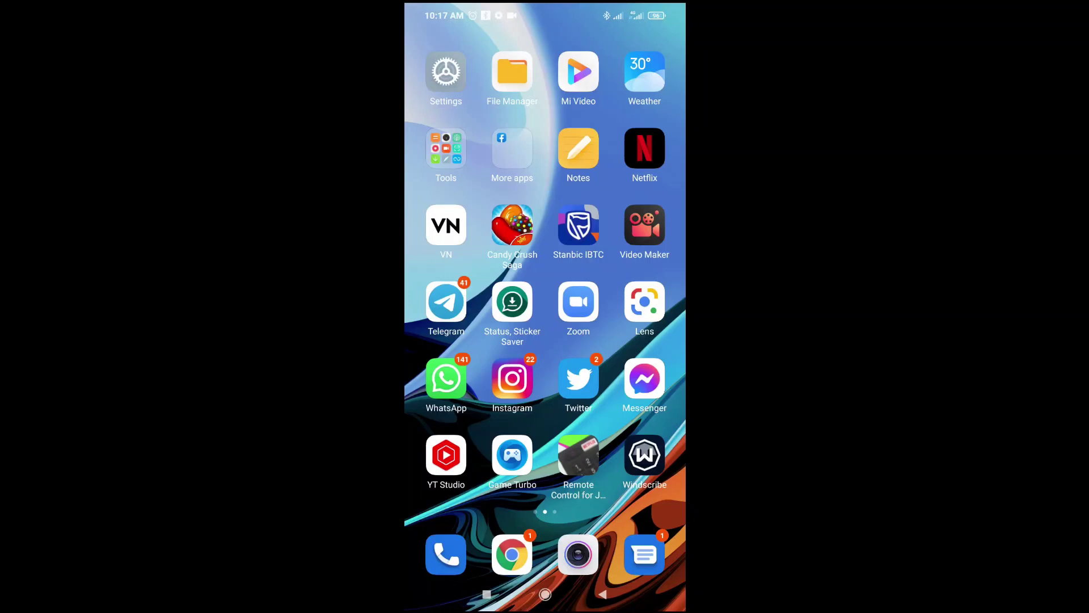
Flip through the home screen pages and widget page, then launch File Manager
{"action": "key", "text": "XF86AudioRaiseVolume"}
{"action": "mouse_move", "coordinate": [624, 284]}
{"action": "left_mouse_down"}
{"action": "mouse_move", "coordinate": [453, 283]}
{"action": "mouse_move", "coordinate": [624, 284]}
{"action": "left_mouse_up"}
{"action": "mouse_move", "coordinate": [624, 284]}
{"action": "left_mouse_down"}
{"action": "mouse_move", "coordinate": [466, 284]}
{"action": "mouse_move", "coordinate": [624, 284]}
{"action": "left_mouse_up"}
{"action": "scroll", "coordinate": [545, 306], "scroll_direction": "left", "scroll_amount": 5}
{"action": "scroll", "coordinate": [544, 306], "scroll_direction": "right", "scroll_amount": 5}
{"action": "mouse_move", "coordinate": [624, 307]}
{"action": "left_mouse_down"}
{"action": "mouse_move", "coordinate": [454, 306]}
{"action": "mouse_move", "coordinate": [624, 307]}
{"action": "left_mouse_up"}
{"action": "left_click_drag", "start_coordinate": [613, 391], "coordinate": [499, 395]}
{"action": "left_click_drag", "start_coordinate": [453, 341], "coordinate": [624, 340]}
{"action": "left_click_drag", "start_coordinate": [454, 340], "coordinate": [482, 341]}
{"action": "left_click", "coordinate": [512, 72]}
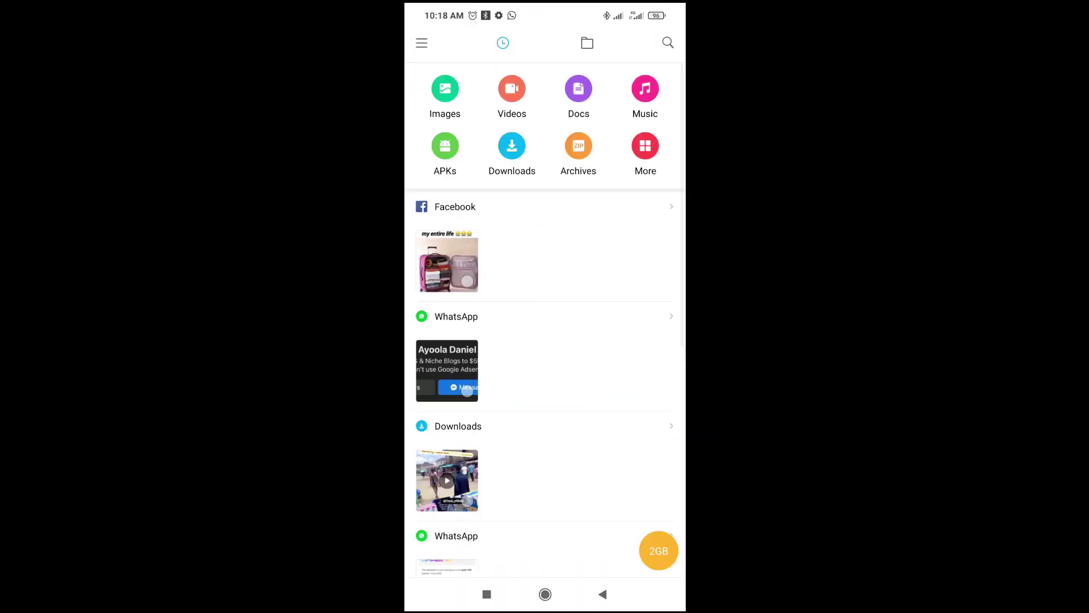
Switch to the storage view and scroll through the SD card's folder list
{"action": "left_click_drag", "start_coordinate": [581, 510], "coordinate": [578, 392]}
{"action": "left_click_drag", "start_coordinate": [571, 457], "coordinate": [562, 570]}
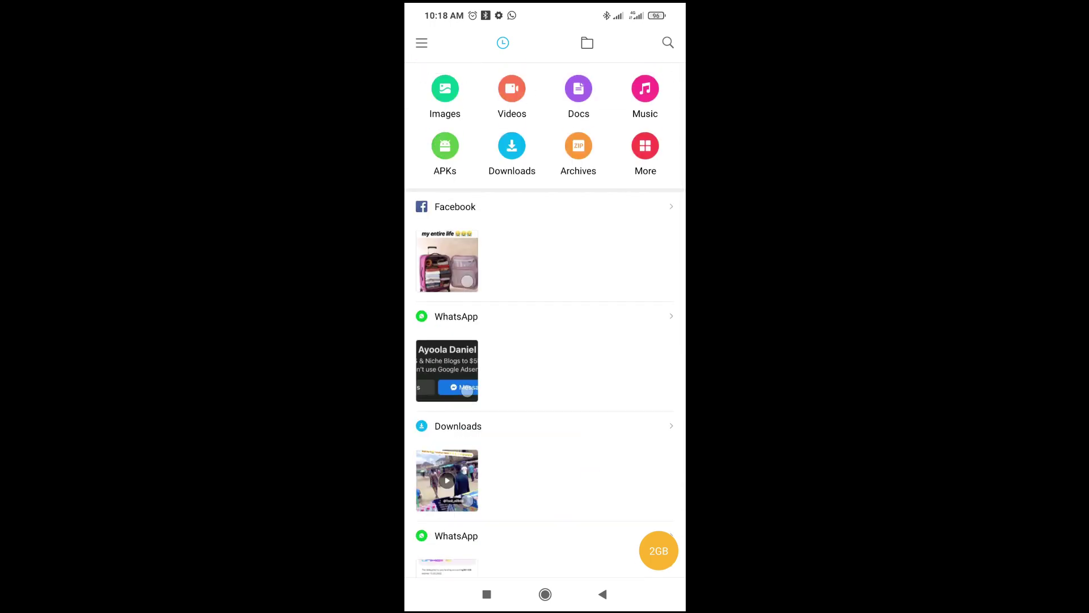
{"action": "left_click", "coordinate": [587, 43]}
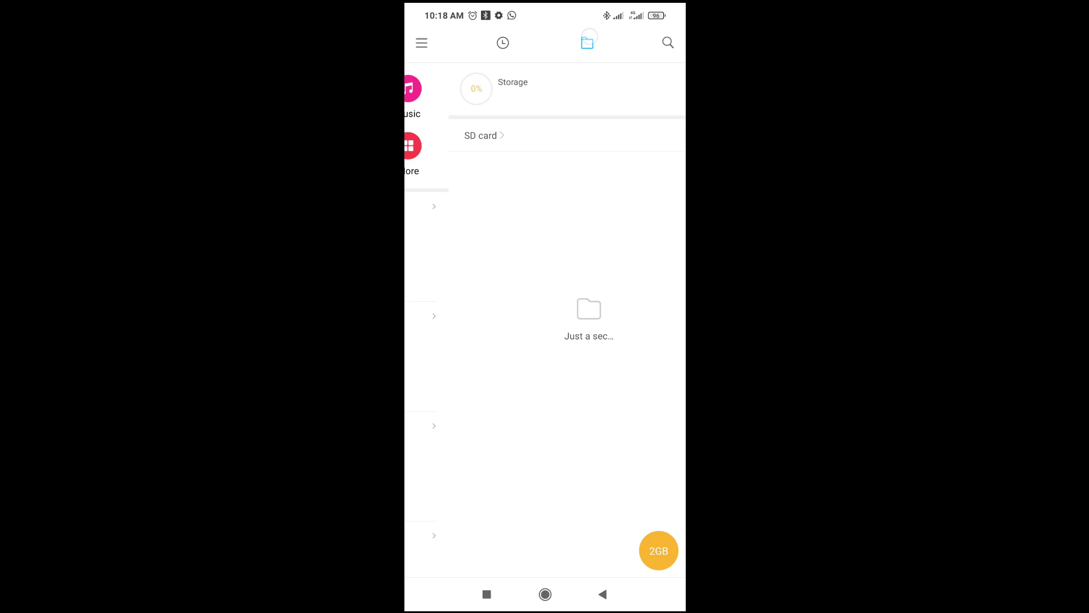
{"action": "left_click_drag", "start_coordinate": [595, 556], "coordinate": [590, 369]}
{"action": "left_click_drag", "start_coordinate": [606, 477], "coordinate": [605, 426]}
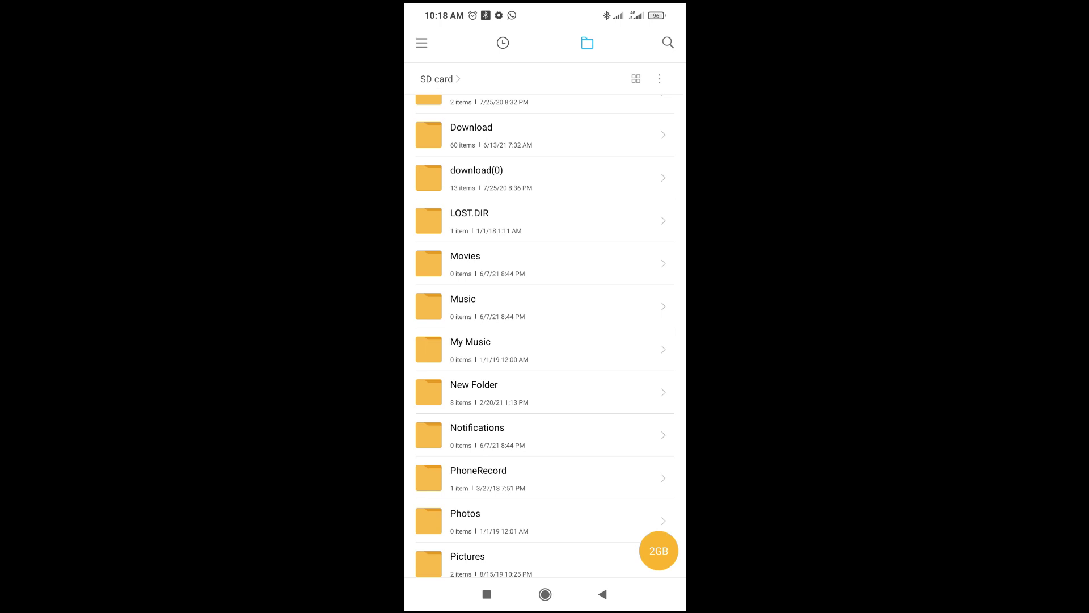
Open the Music folder, see it is empty, and return to the SD card list
{"action": "left_click", "coordinate": [535, 304]}
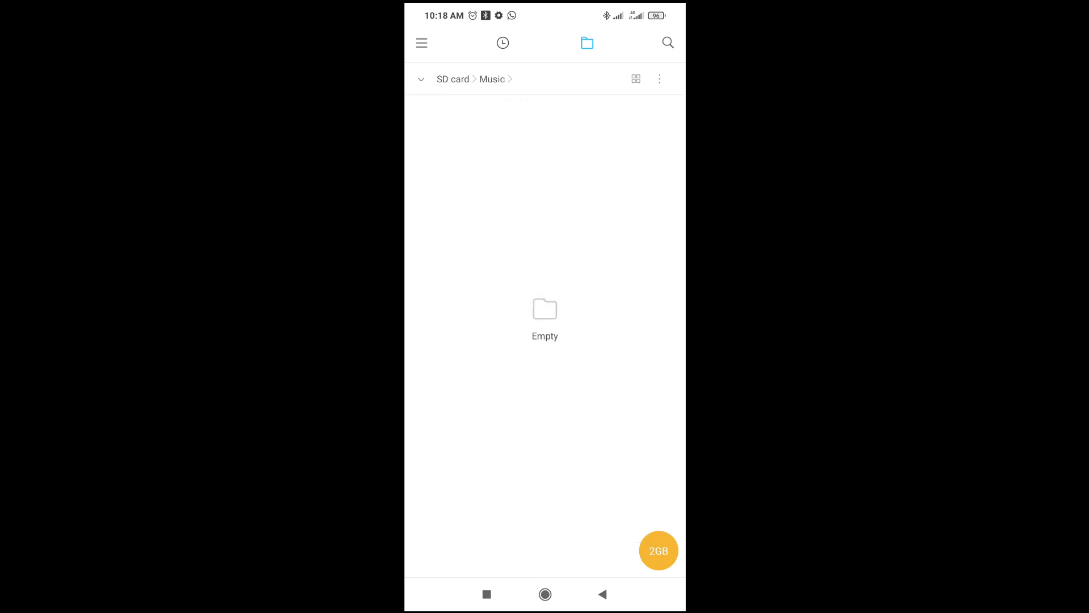
{"action": "left_click", "coordinate": [603, 594]}
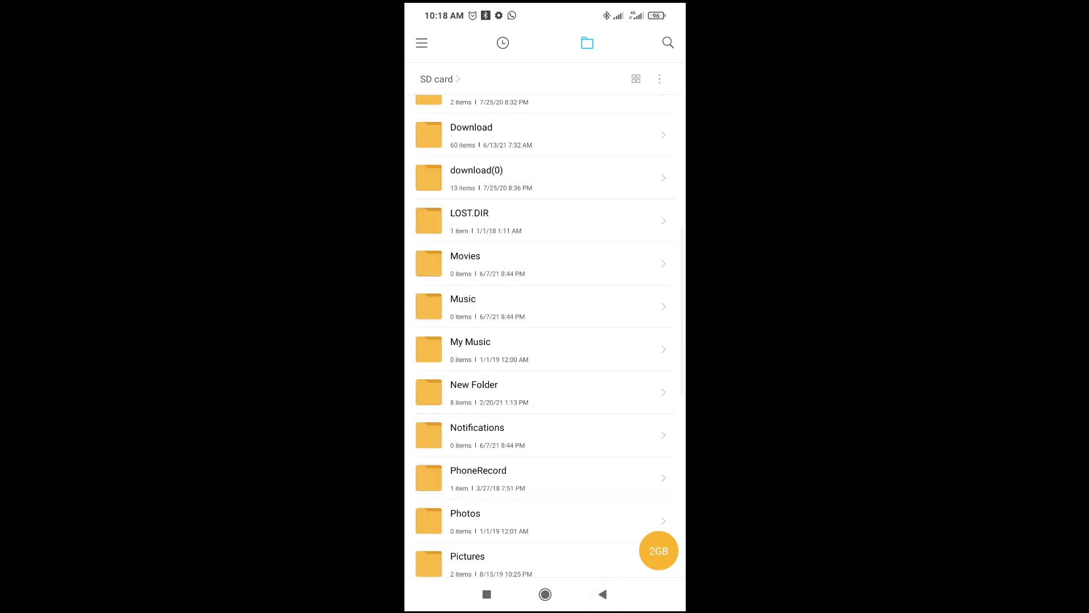
{"action": "left_click", "coordinate": [442, 75]}
{"action": "left_click", "coordinate": [445, 67]}
{"action": "left_click_drag", "start_coordinate": [595, 345], "coordinate": [595, 482]}
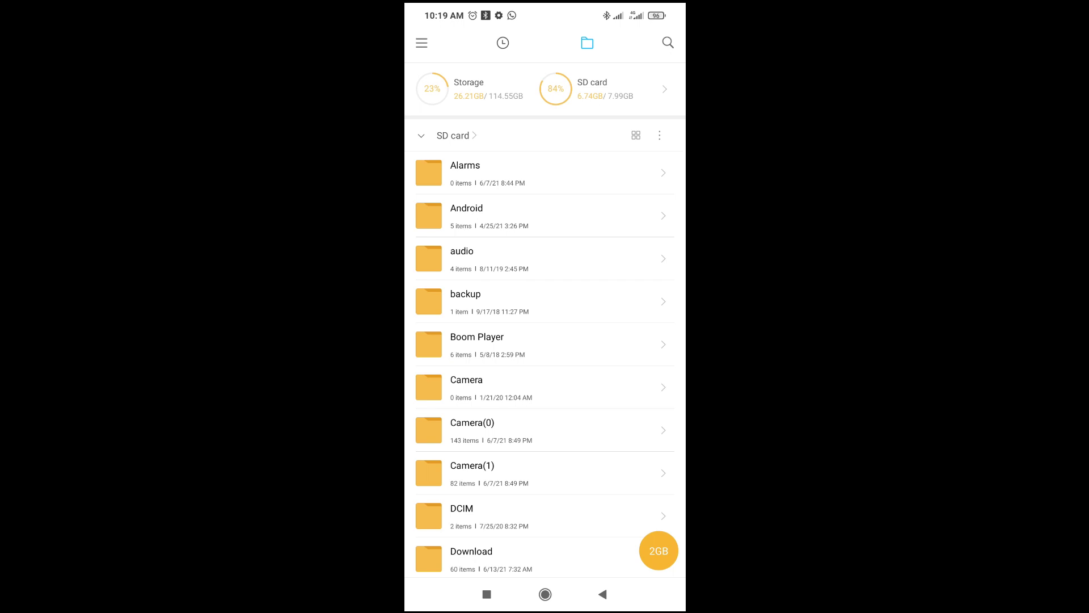
Scroll the SD card folders down and back up, then open download(0)
{"action": "scroll", "coordinate": [591, 474], "scroll_direction": "down", "scroll_amount": 5}
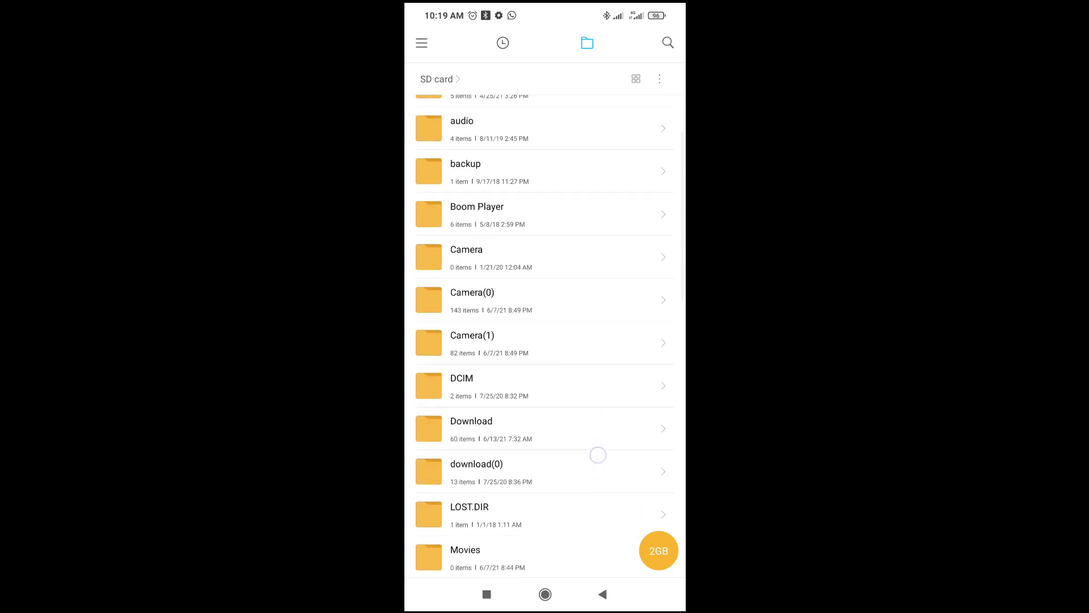
{"action": "scroll", "coordinate": [584, 479], "scroll_direction": "down", "scroll_amount": 1}
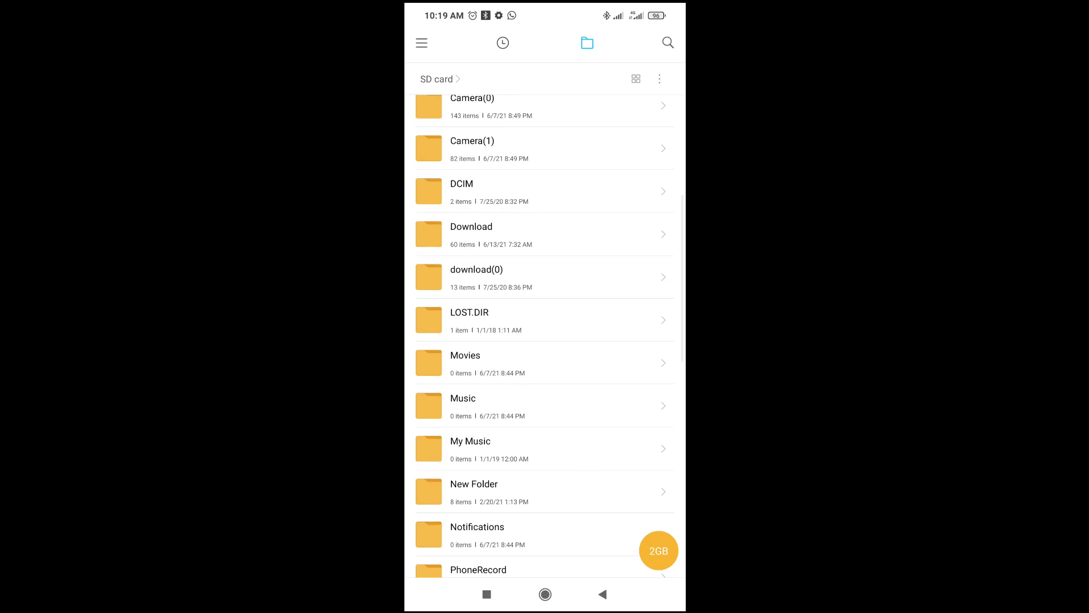
{"action": "scroll", "coordinate": [584, 441], "scroll_direction": "down", "scroll_amount": 3}
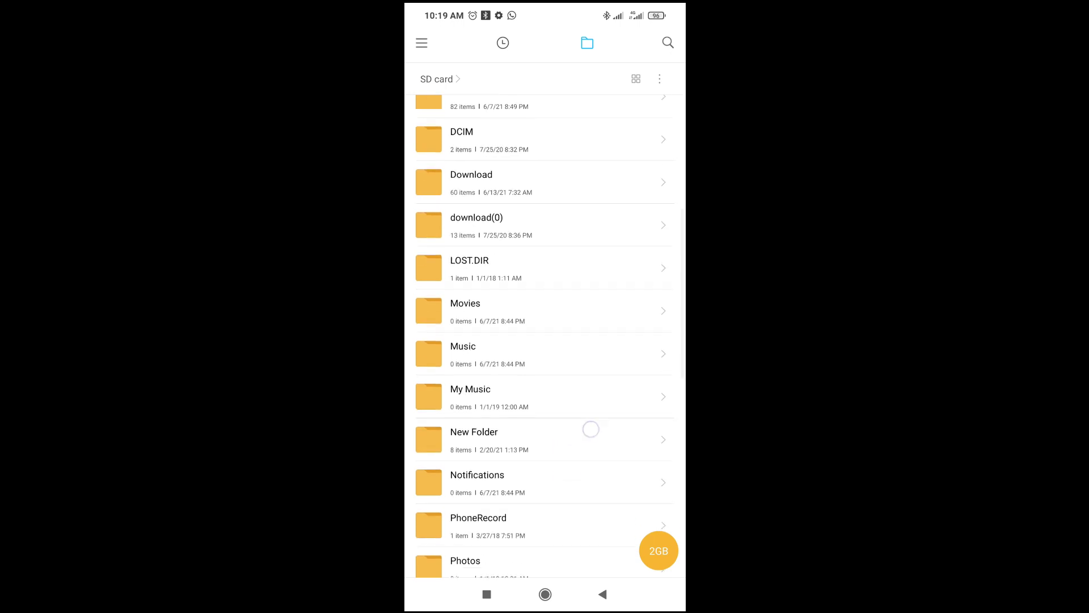
{"action": "scroll", "coordinate": [607, 438], "scroll_direction": "down", "scroll_amount": 6}
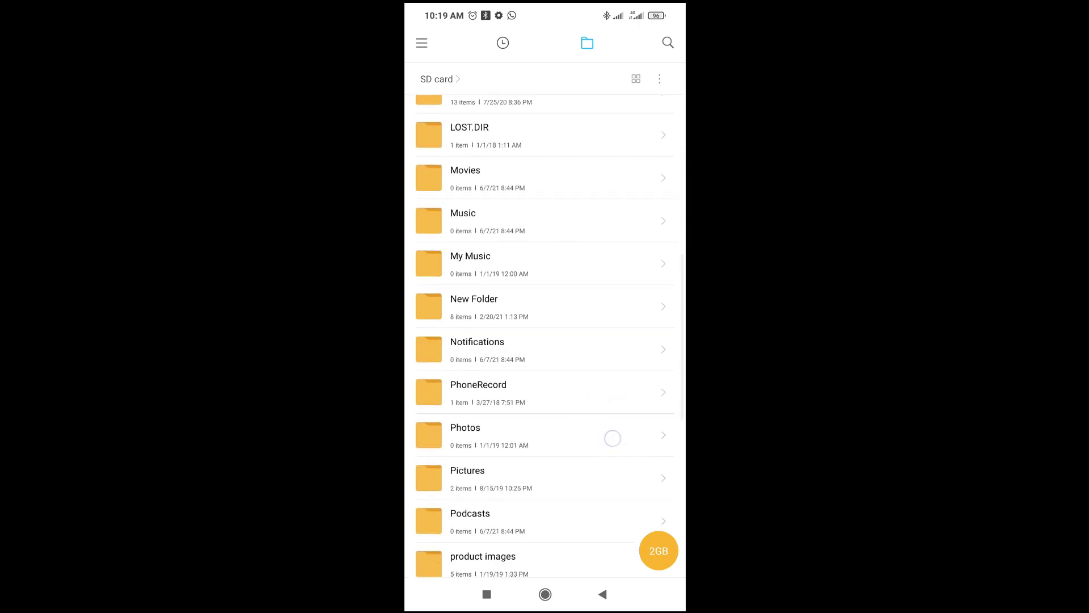
{"action": "scroll", "coordinate": [608, 403], "scroll_direction": "up", "scroll_amount": 2}
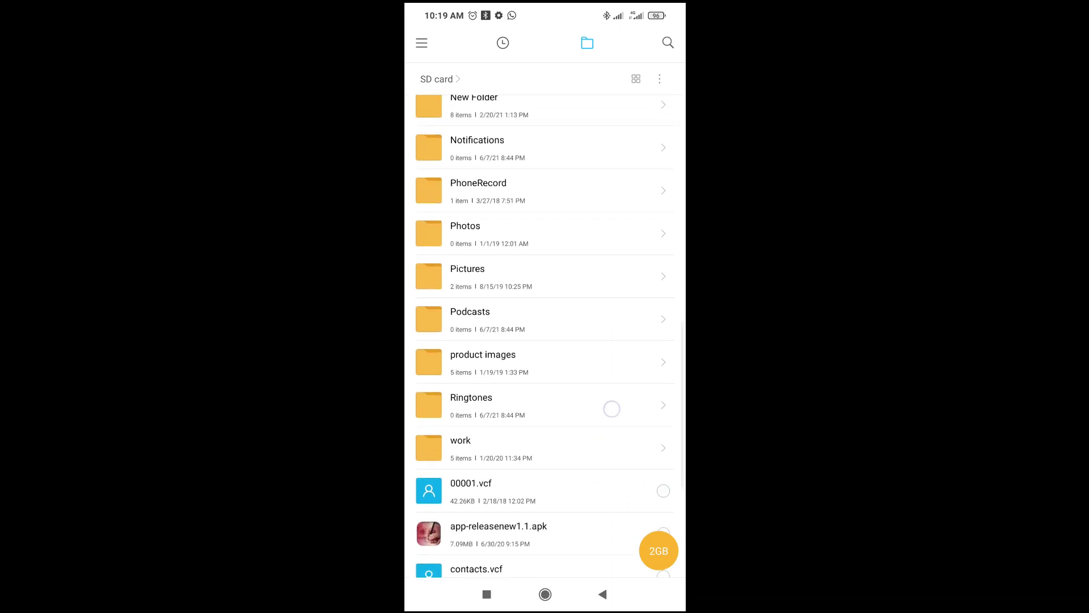
{"action": "scroll", "coordinate": [603, 440], "scroll_direction": "up", "scroll_amount": 3}
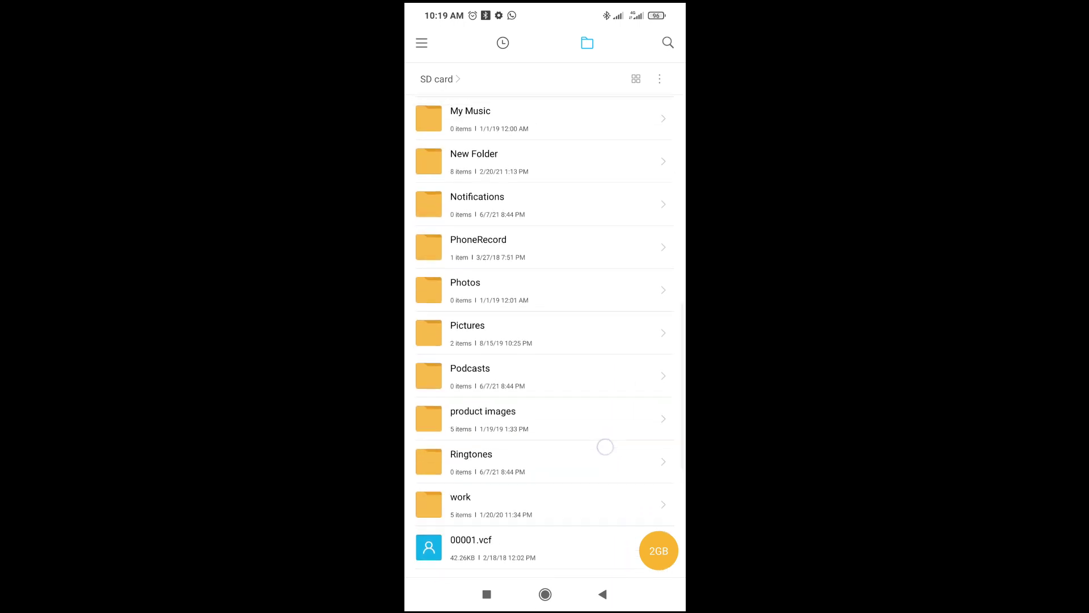
{"action": "scroll", "coordinate": [607, 457], "scroll_direction": "up", "scroll_amount": 4}
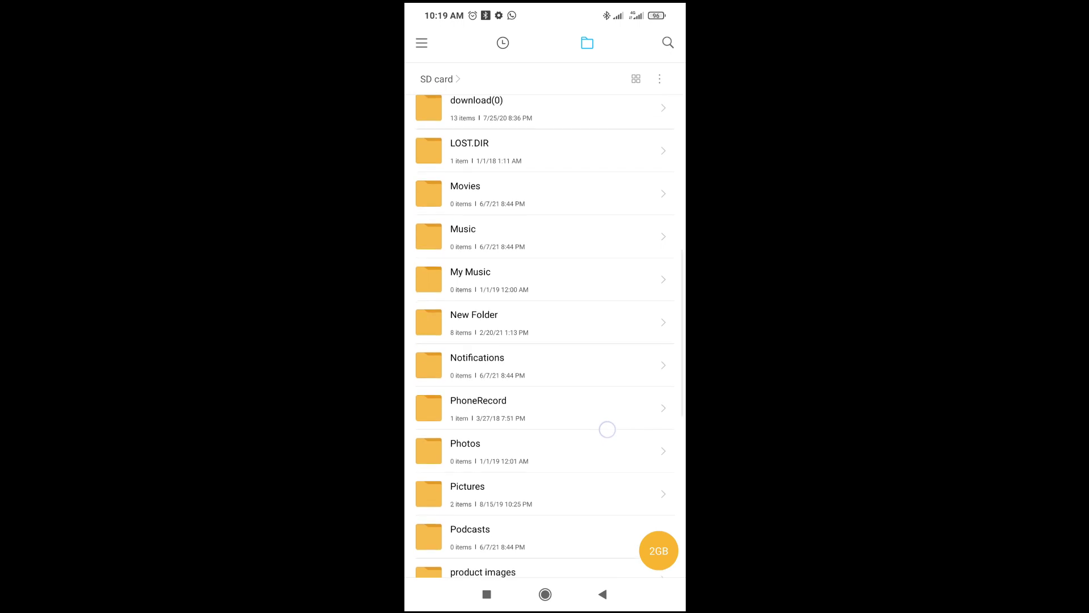
{"action": "scroll", "coordinate": [606, 433], "scroll_direction": "up", "scroll_amount": 1}
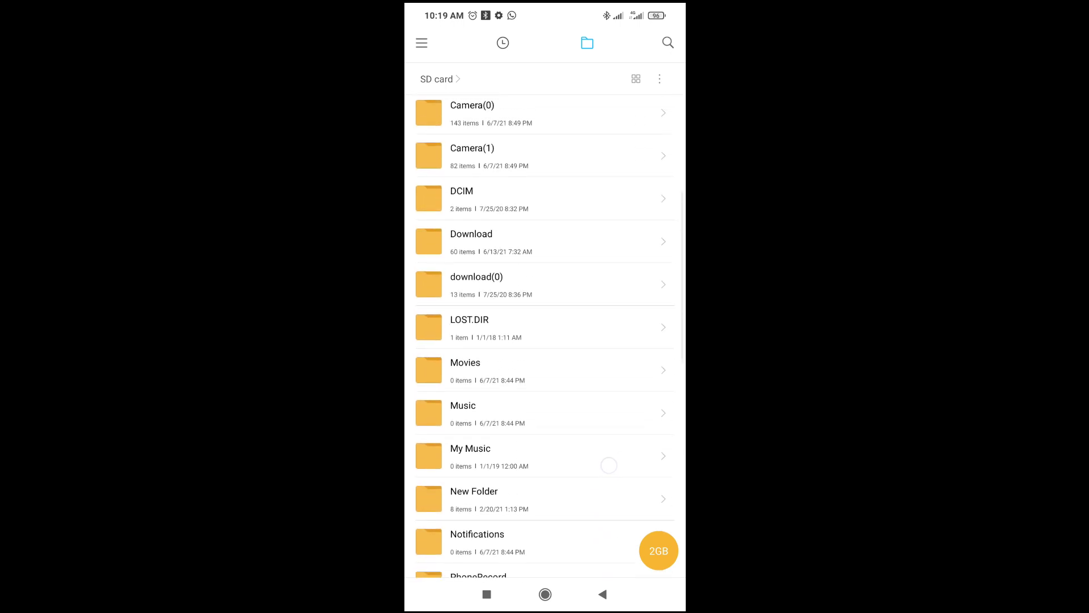
{"action": "scroll", "coordinate": [605, 452], "scroll_direction": "up", "scroll_amount": 1}
{"action": "left_click", "coordinate": [548, 341]}
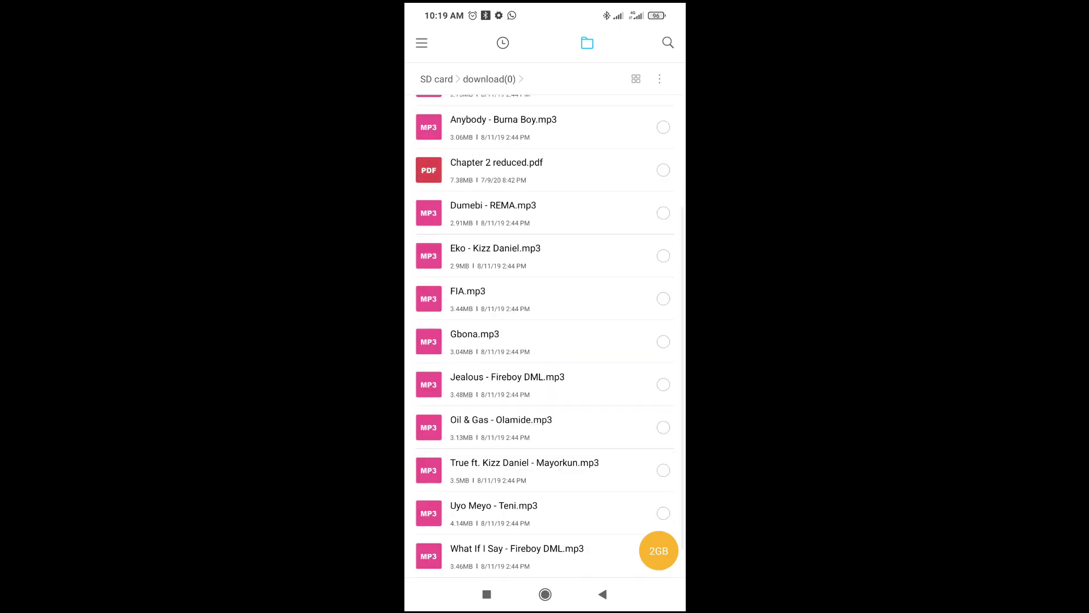
Scroll through the MP3 songs in download(0), refresh the list, and return to the home screen
{"action": "scroll", "coordinate": [604, 431], "scroll_direction": "up", "scroll_amount": 1}
{"action": "scroll", "coordinate": [604, 431], "scroll_direction": "up", "scroll_amount": 2}
{"action": "scroll", "coordinate": [605, 418], "scroll_direction": "down", "scroll_amount": 2}
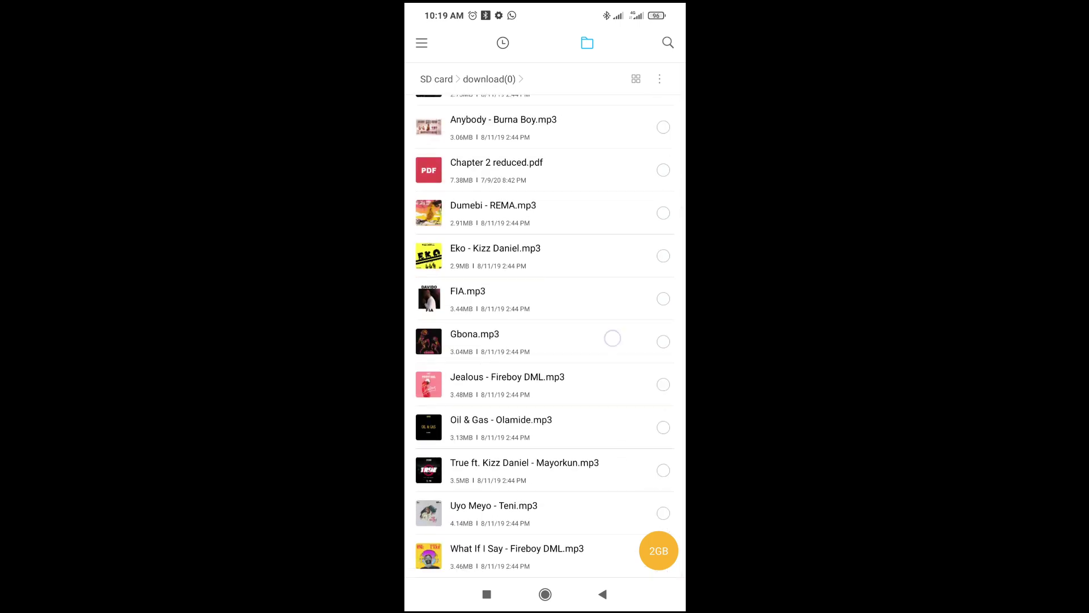
{"action": "scroll", "coordinate": [544, 320], "scroll_direction": "up", "scroll_amount": 2}
{"action": "scroll", "coordinate": [601, 416], "scroll_direction": "down", "scroll_amount": 2}
{"action": "mouse_move", "coordinate": [572, 392]}
{"action": "left_mouse_down"}
{"action": "mouse_move", "coordinate": [574, 445]}
{"action": "mouse_move", "coordinate": [583, 390]}
{"action": "left_mouse_up"}
{"action": "scroll", "coordinate": [475, 354], "scroll_direction": "up", "scroll_amount": 1}
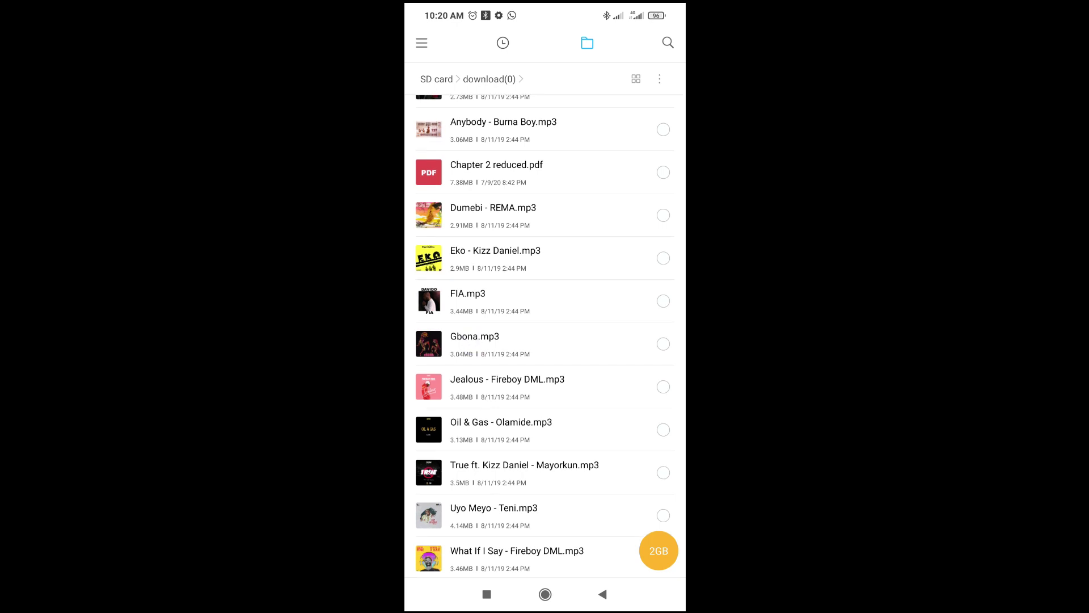
{"action": "left_click", "coordinate": [546, 593]}
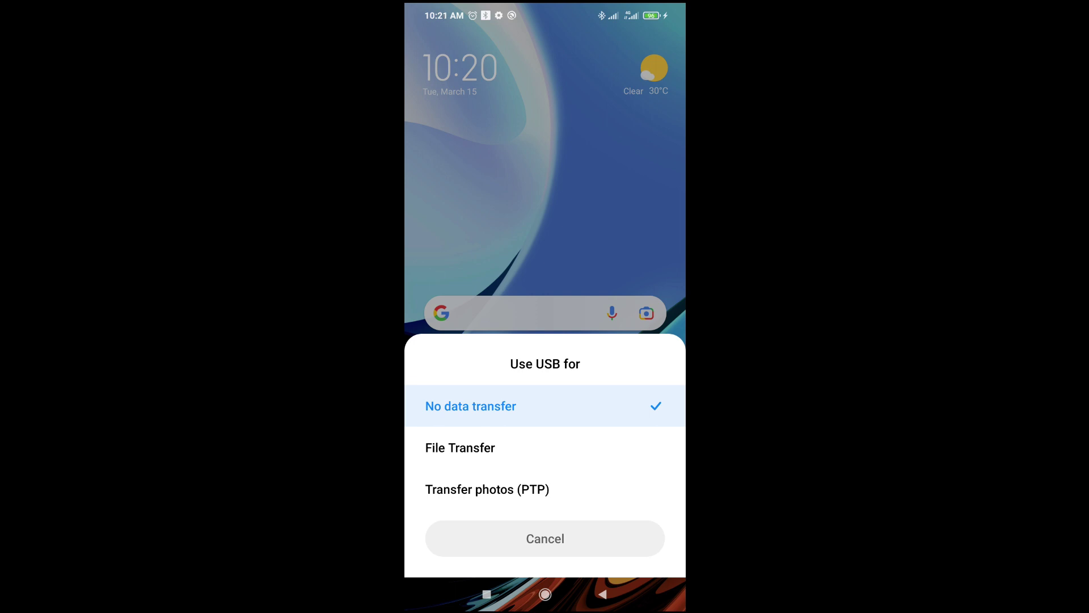
Choose File Transfer in the 'Use USB for' prompt
{"action": "left_click", "coordinate": [449, 467]}
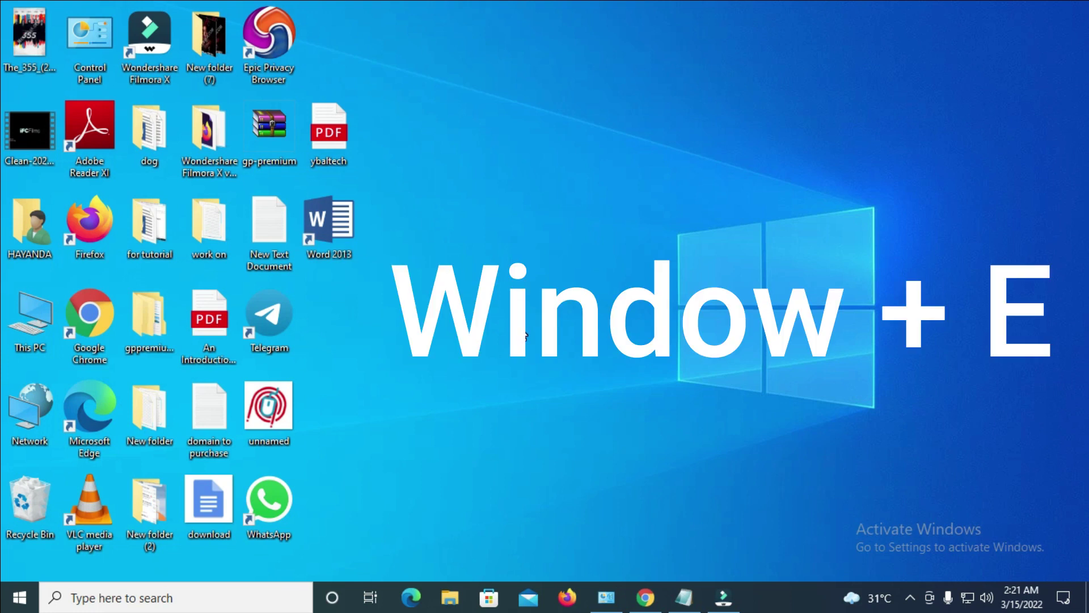
Open File Explorer with Win+E, move the window aside, and show This PC
{"action": "key", "text": "super+e"}
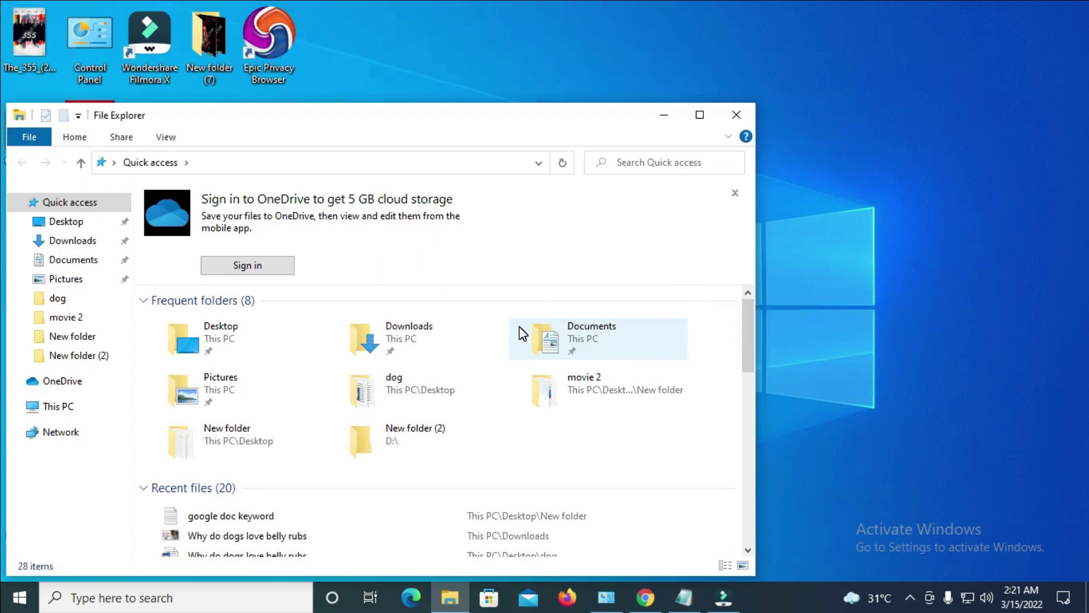
{"action": "left_click_drag", "start_coordinate": [478, 117], "coordinate": [596, 55]}
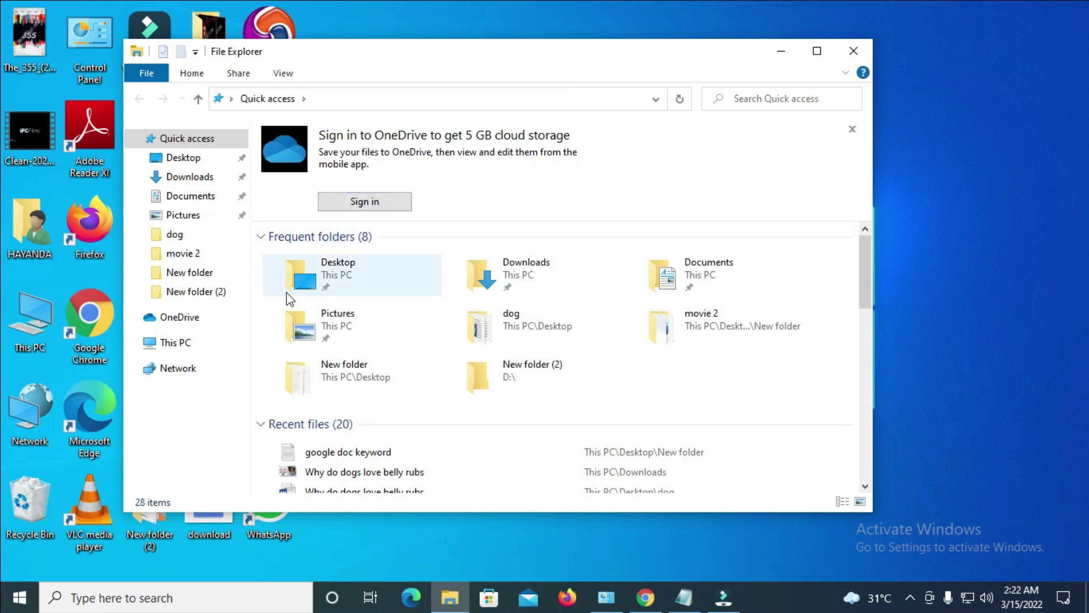
{"action": "left_click", "coordinate": [189, 353]}
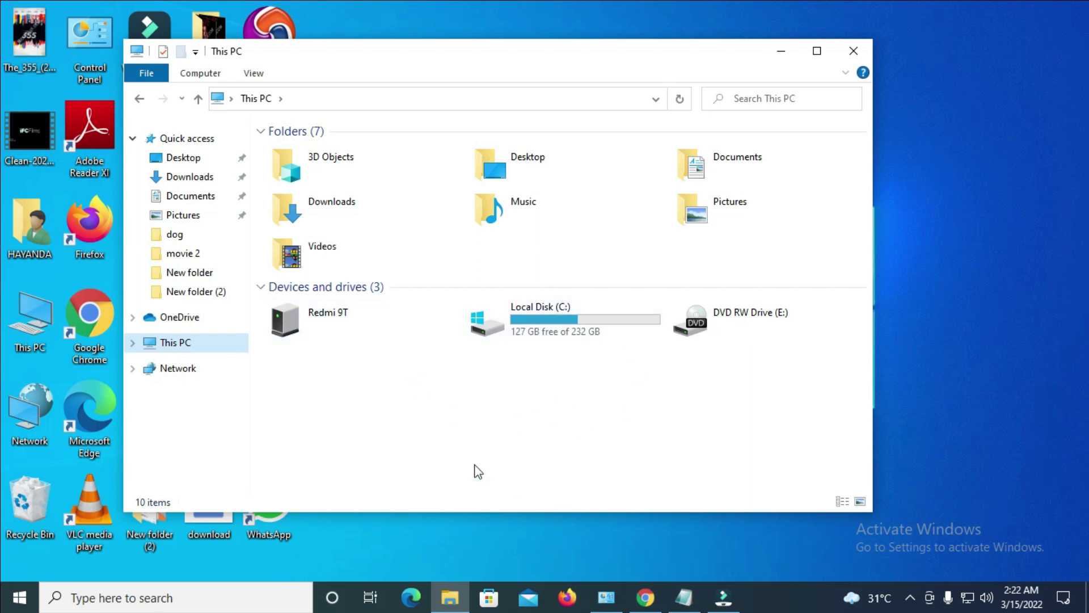
Navigate Redmi 9T > SD card > download(0) in File Explorer
{"action": "double_click", "coordinate": [333, 322]}
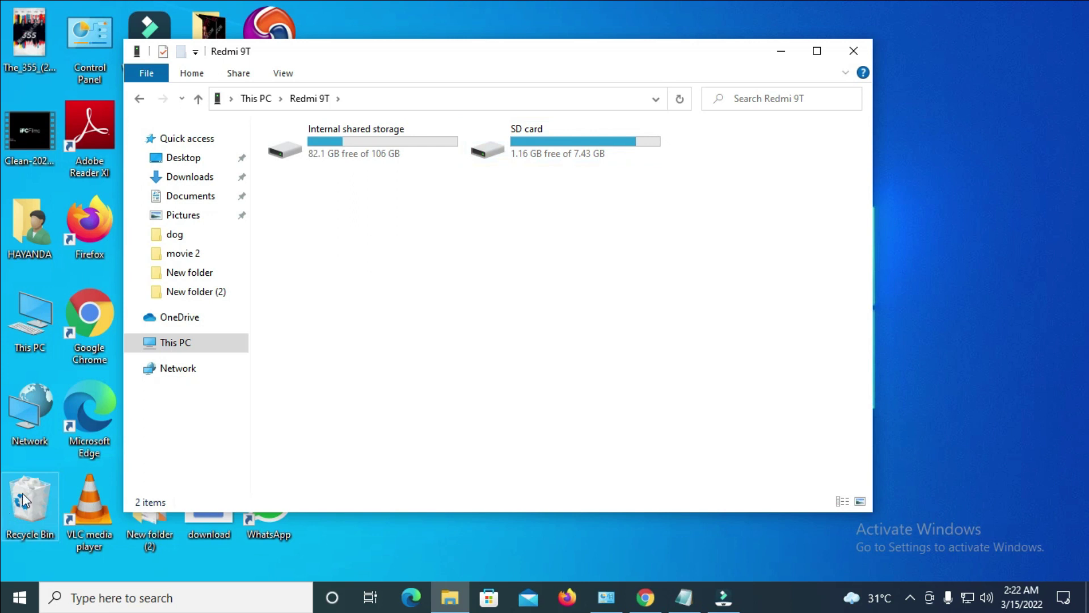
{"action": "double_click", "coordinate": [572, 144]}
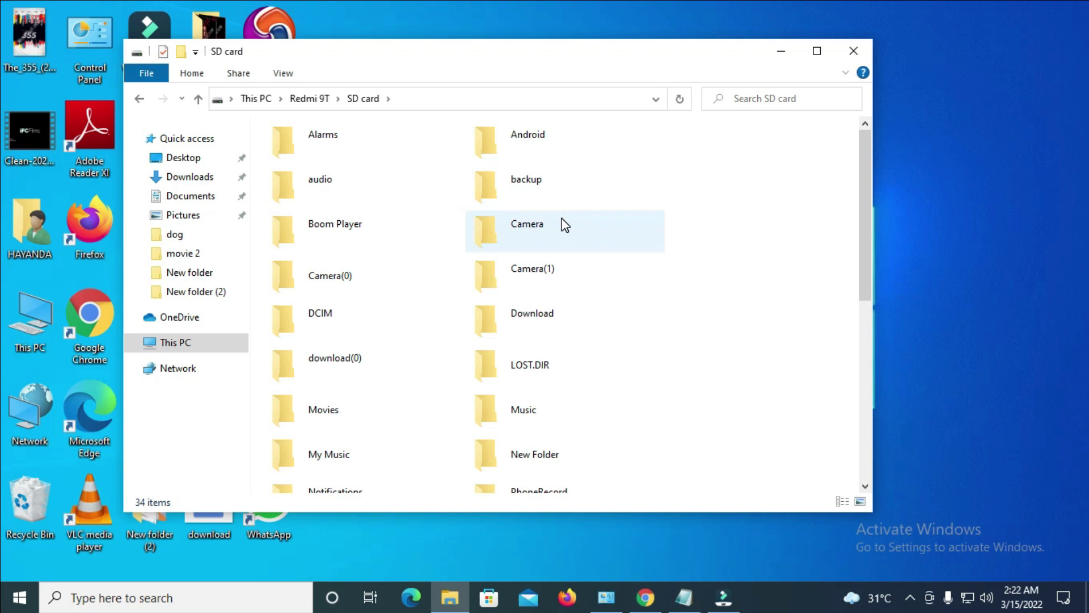
{"action": "double_click", "coordinate": [350, 365]}
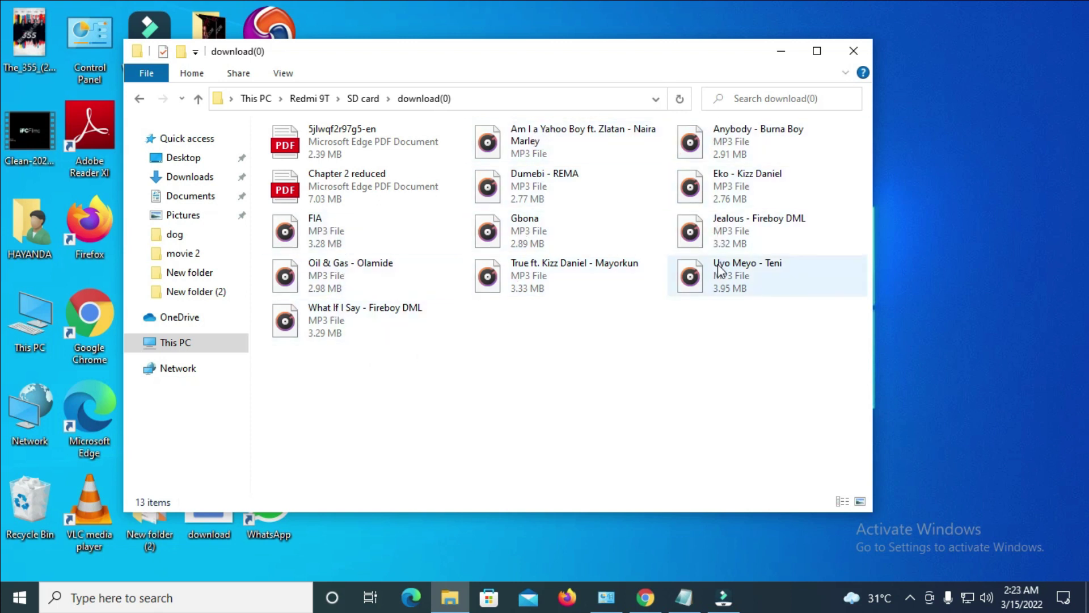
Move the download(0) window lower, try selecting some MP3s, then minimize it
{"action": "left_click_drag", "start_coordinate": [627, 63], "coordinate": [625, 188]}
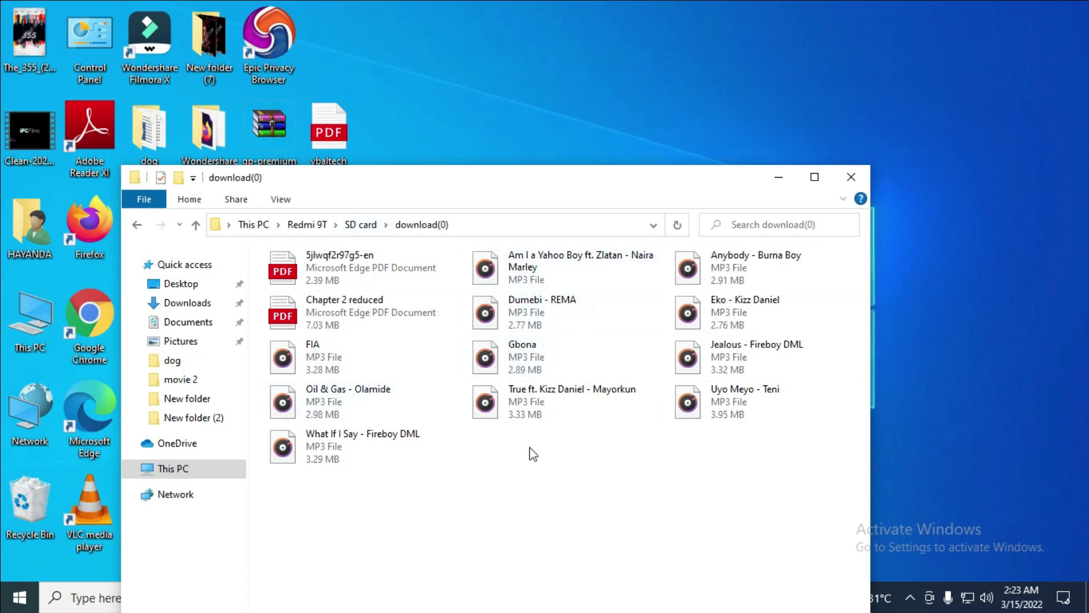
{"action": "left_click_drag", "start_coordinate": [795, 469], "coordinate": [519, 261]}
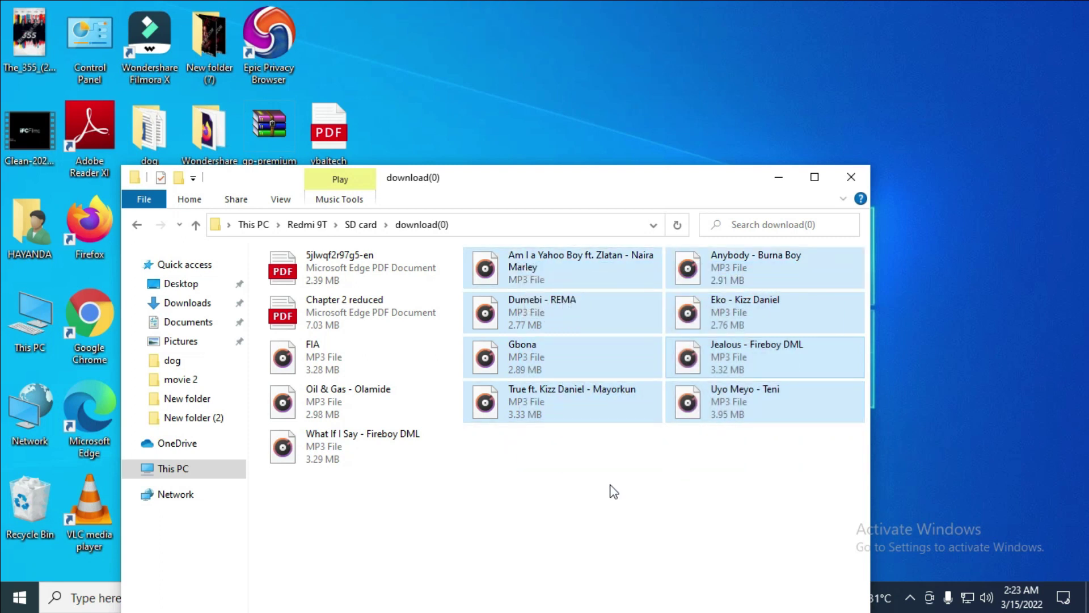
{"action": "left_click_drag", "start_coordinate": [397, 530], "coordinate": [324, 365]}
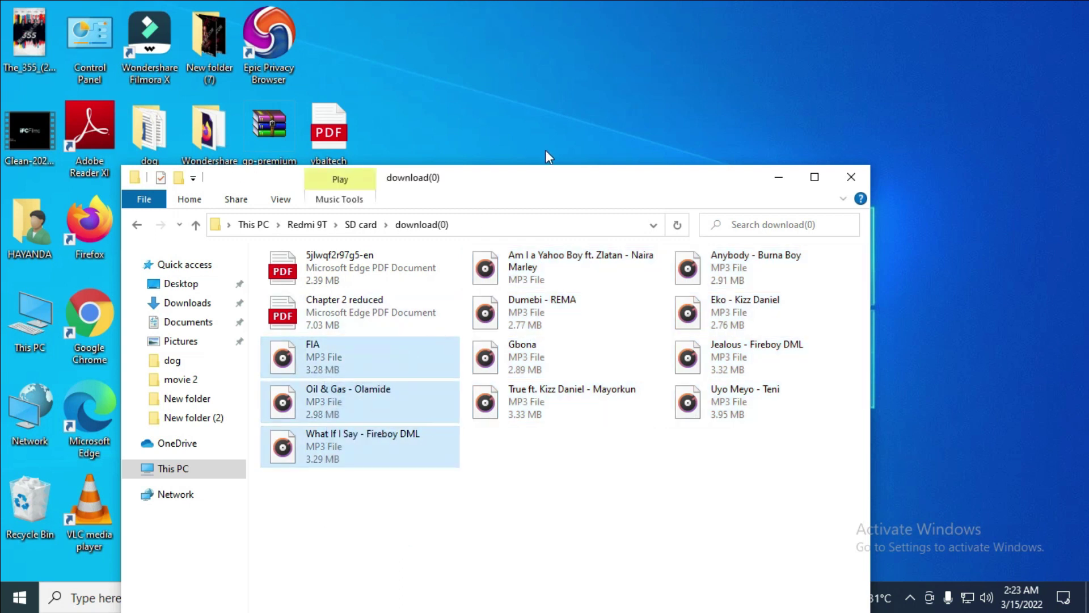
{"action": "left_click", "coordinate": [778, 177]}
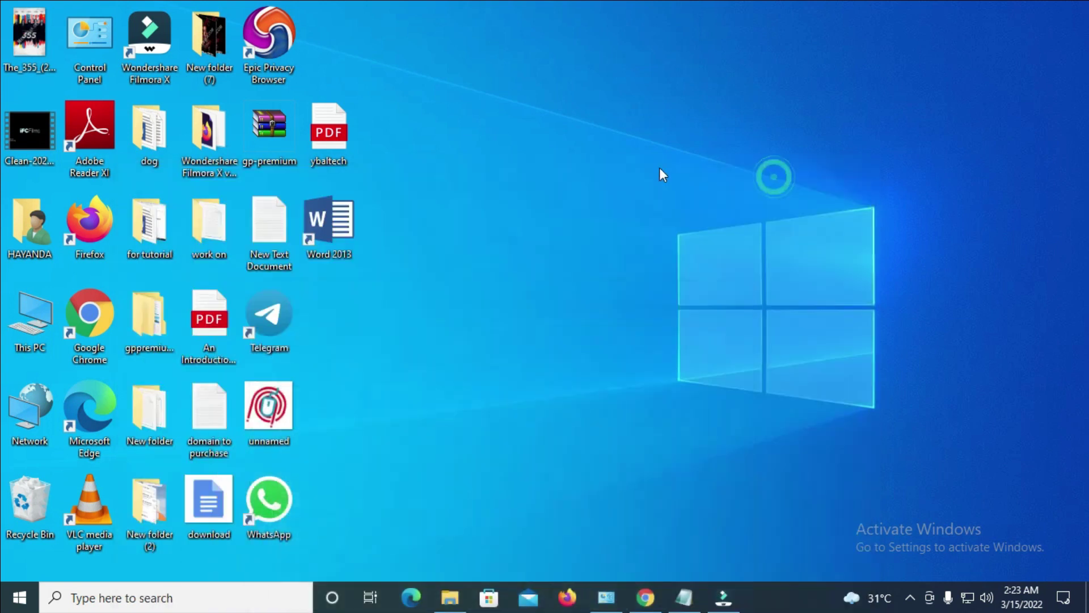
Create a desktop folder named 'music' and place it below Word 2013
{"action": "right_click", "coordinate": [343, 305]}
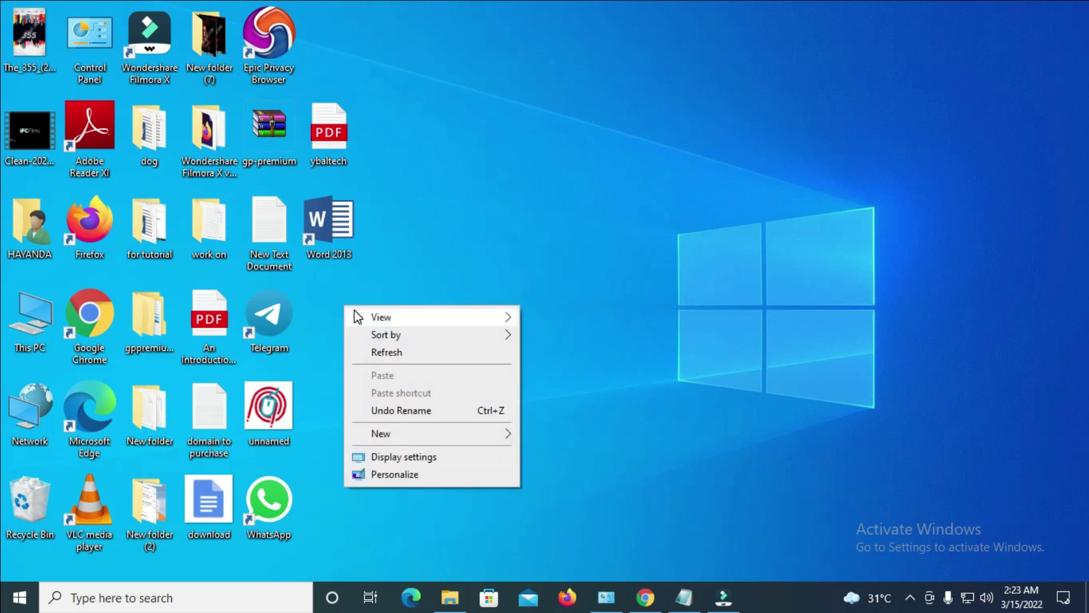
{"action": "mouse_move", "coordinate": [386, 321]}
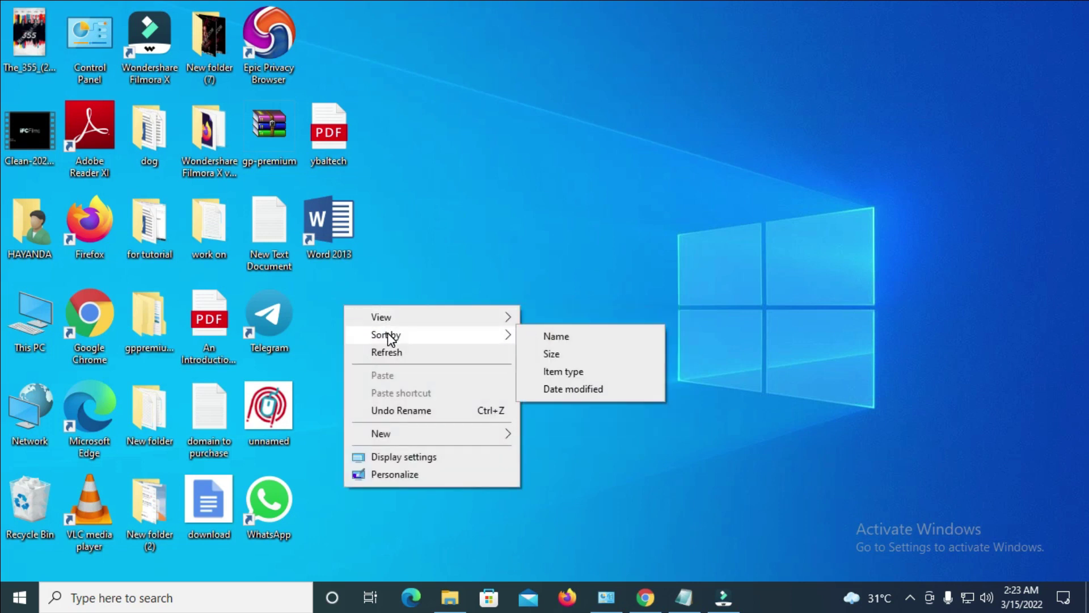
{"action": "left_click", "coordinate": [402, 430]}
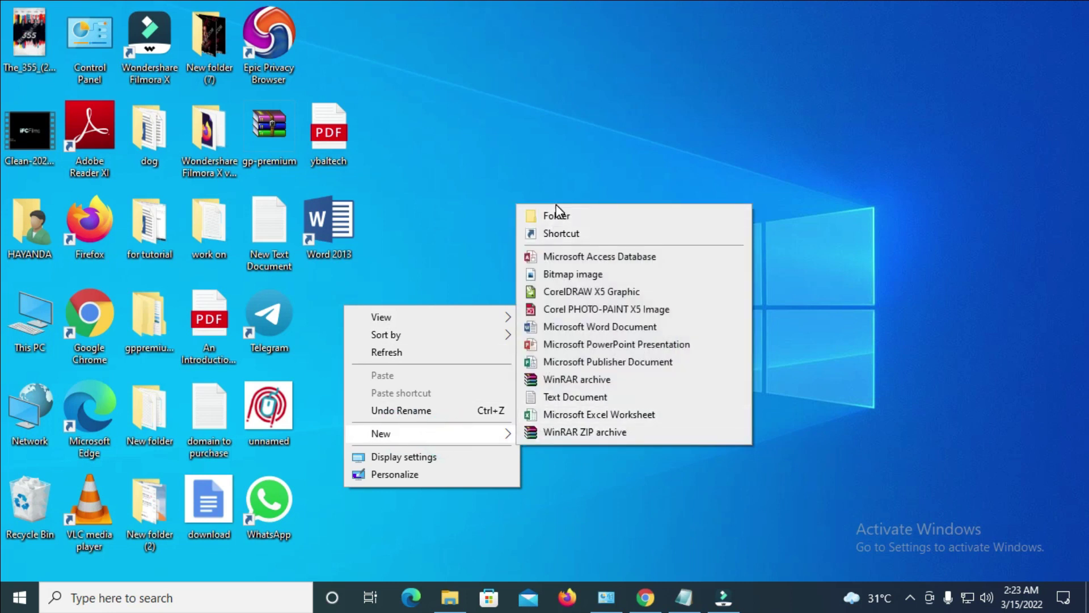
{"action": "left_click", "coordinate": [560, 216]}
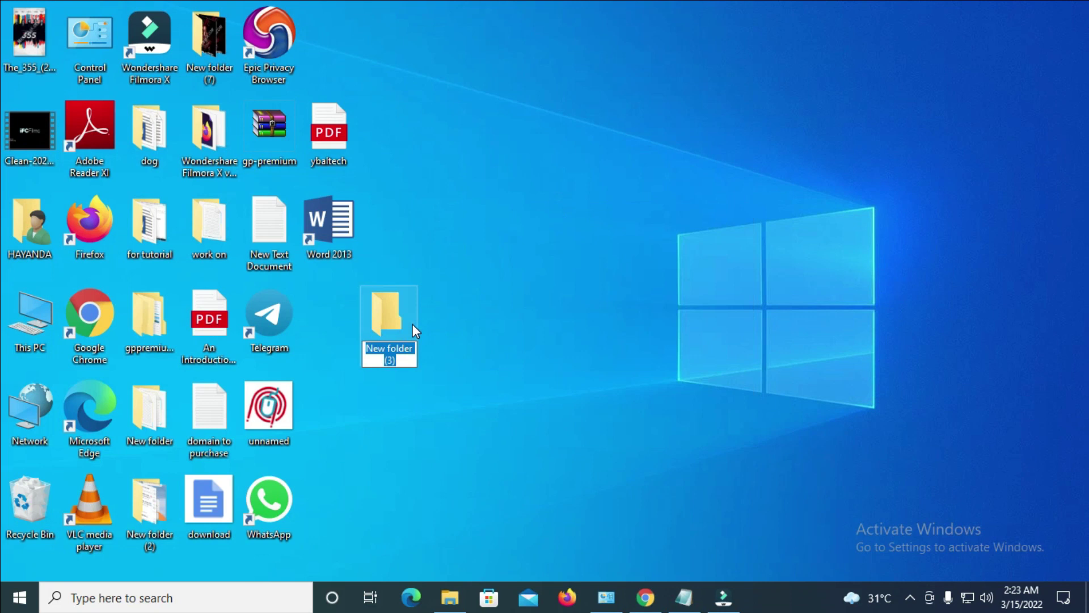
{"action": "type", "text": "music"}
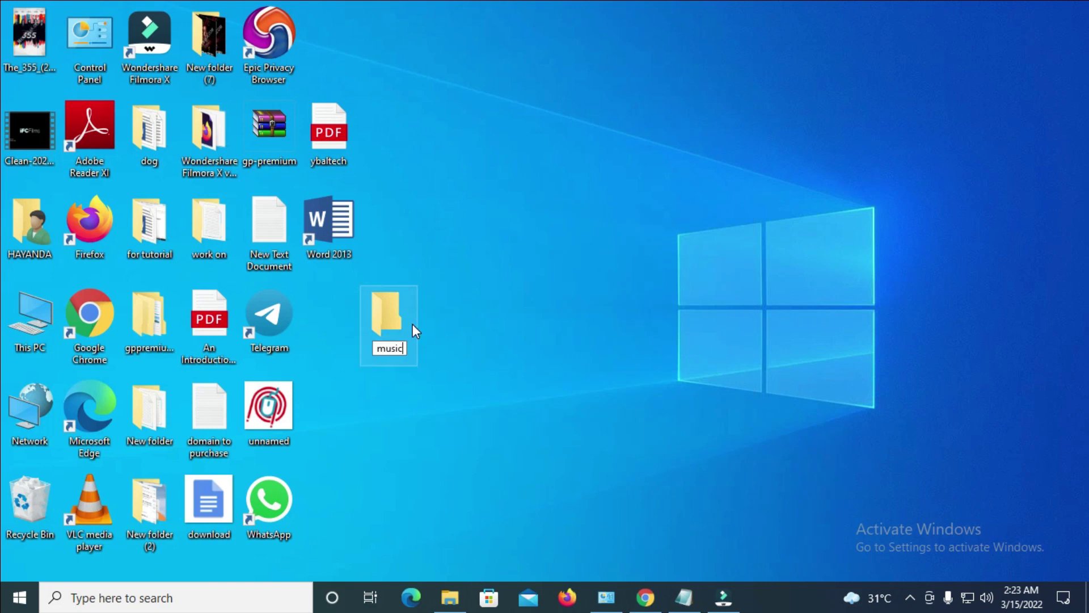
{"action": "key", "text": "Return"}
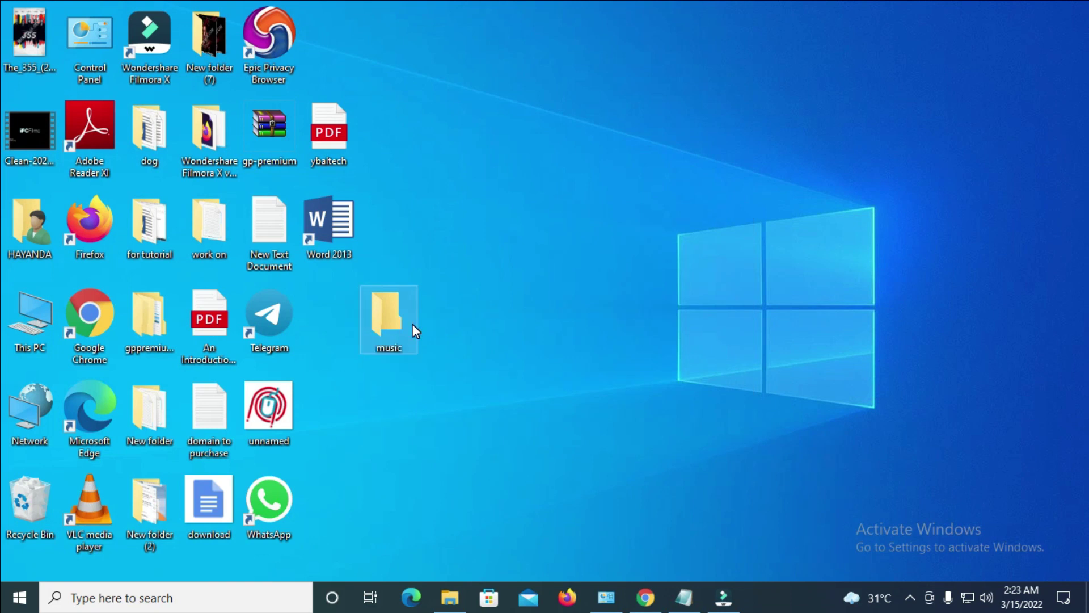
{"action": "left_click_drag", "start_coordinate": [394, 307], "coordinate": [350, 308]}
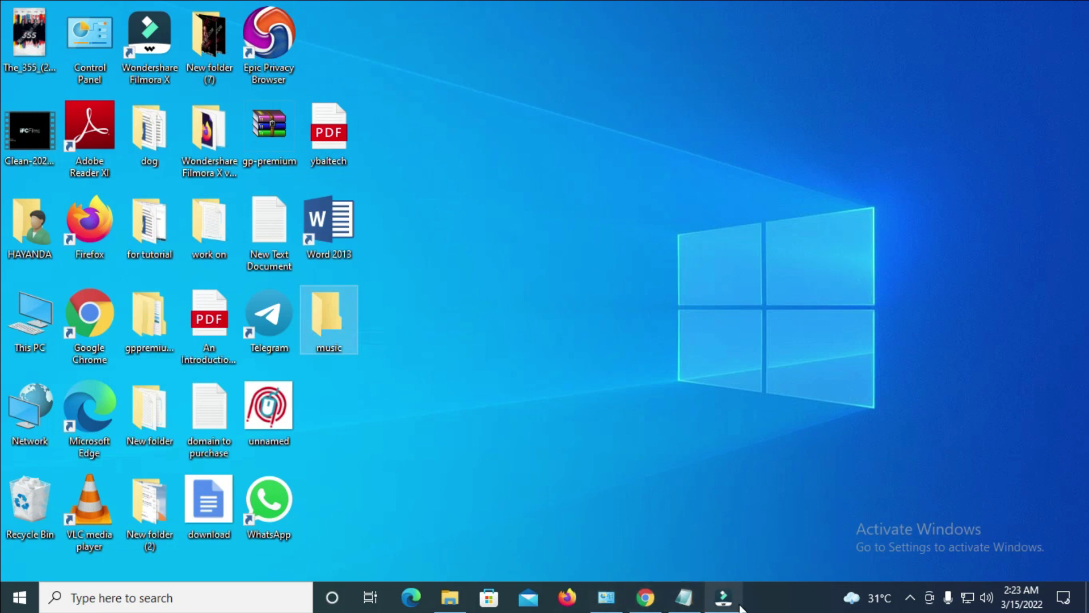
Restore download(0) and select all eleven MP3s, adding FIA, Oil & Gas and What If I Say
{"action": "mouse_move", "coordinate": [450, 596]}
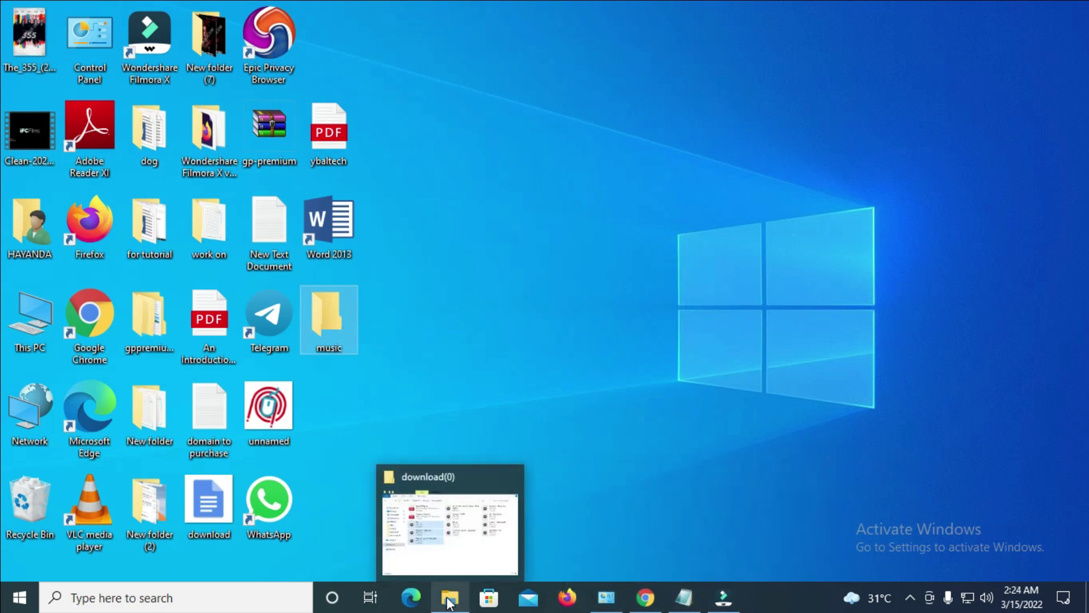
{"action": "left_click", "coordinate": [447, 564]}
{"action": "left_click_drag", "start_coordinate": [791, 496], "coordinate": [553, 259]}
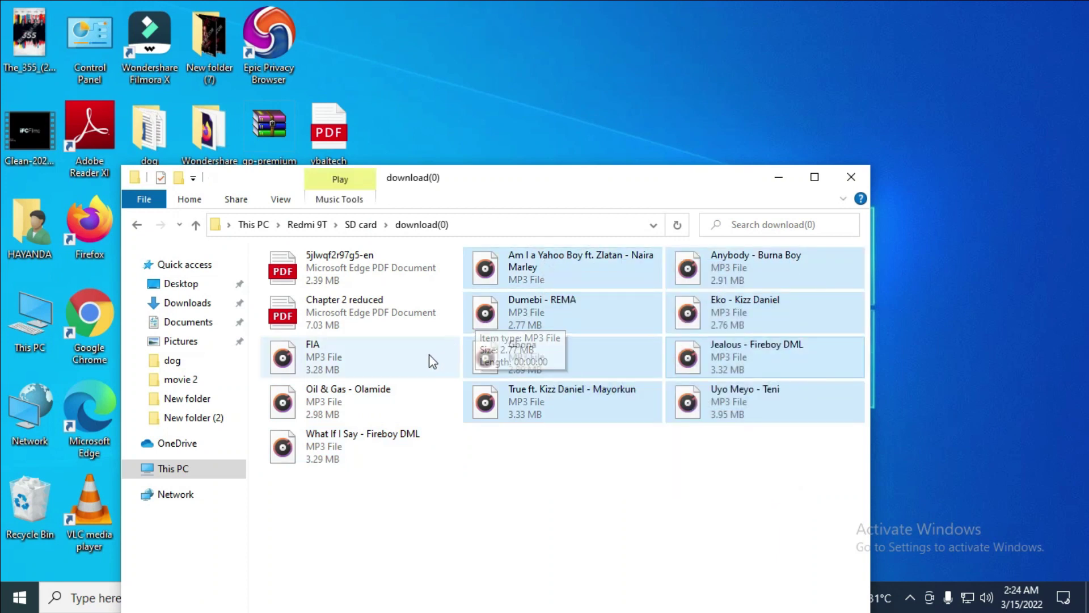
{"action": "left_click", "coordinate": [379, 359], "text": "ctrl"}
{"action": "left_click", "coordinate": [374, 403], "text": "ctrl"}
{"action": "left_click", "coordinate": [364, 450], "text": "ctrl"}
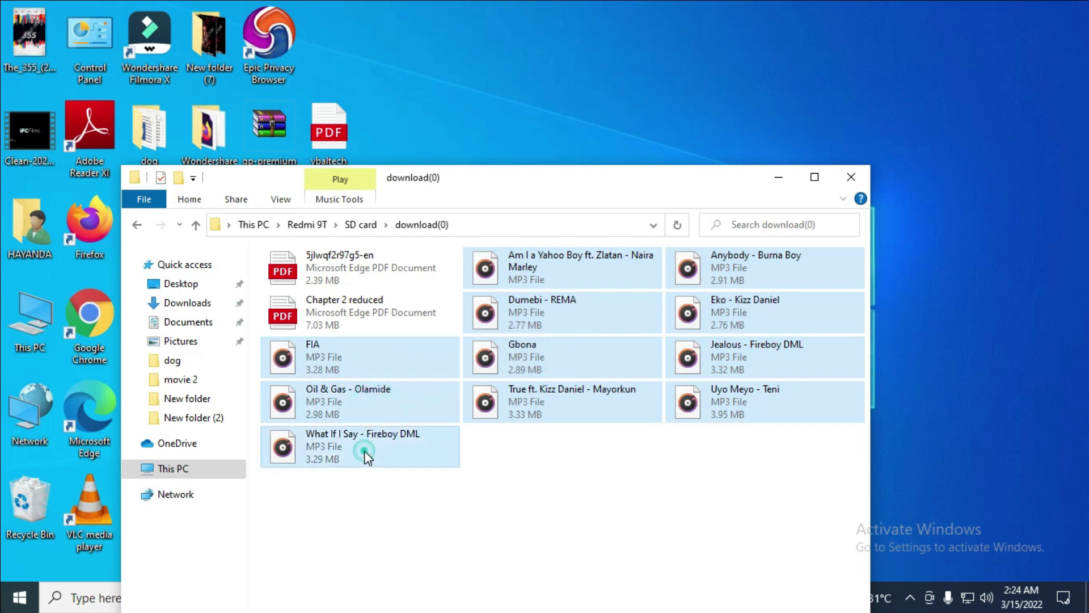
Copy the selected songs and minimize the window to the desktop
{"action": "right_click", "coordinate": [587, 319]}
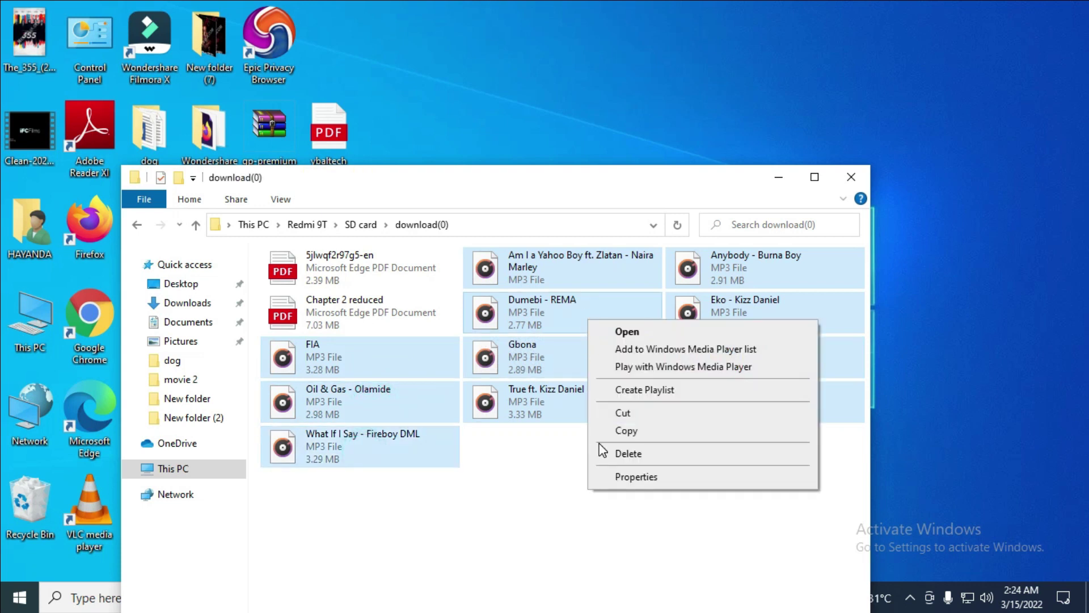
{"action": "left_click", "coordinate": [630, 431]}
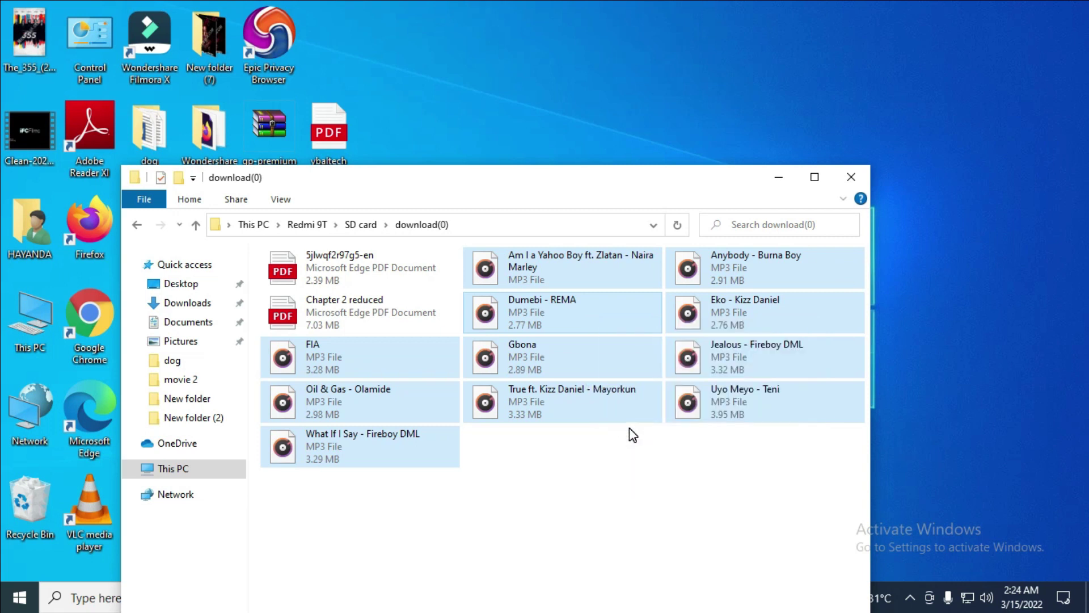
{"action": "left_click", "coordinate": [781, 177]}
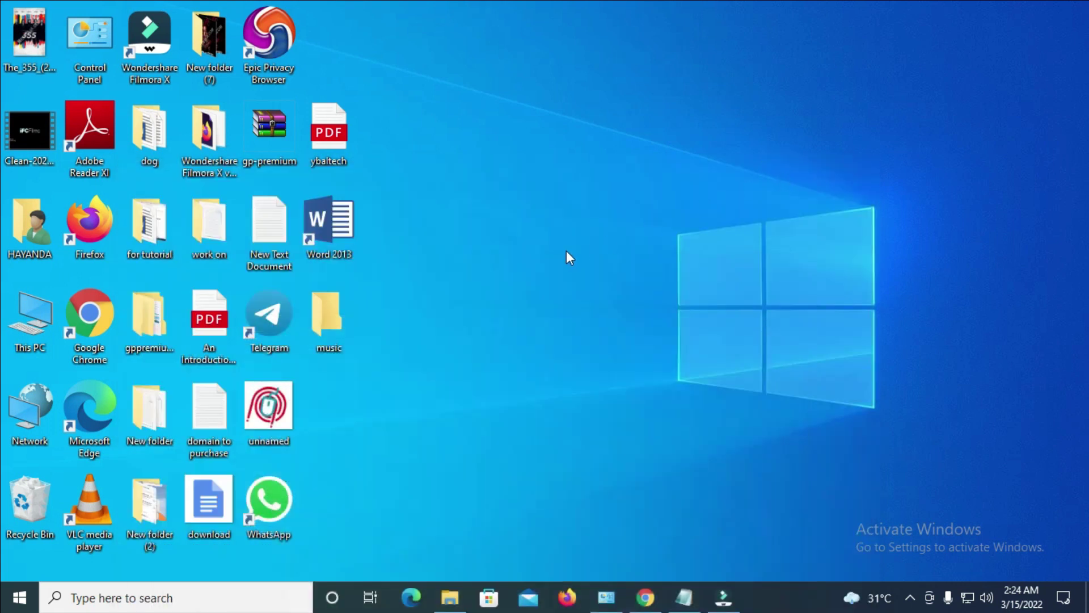
Paste all 11 copied MP3 songs into the desktop music folder, then close its window
{"action": "double_click", "coordinate": [332, 311]}
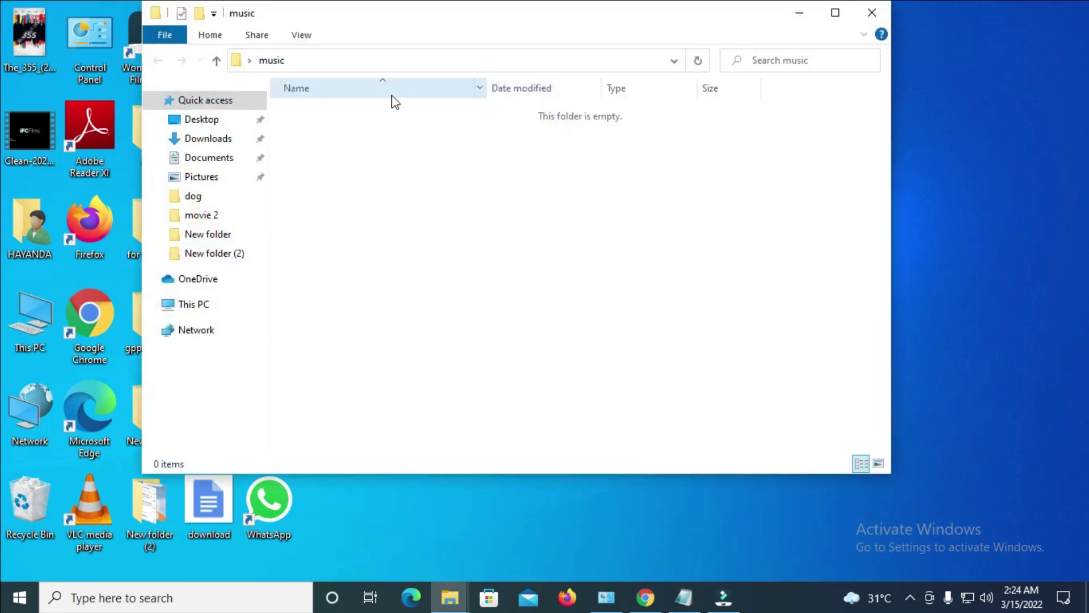
{"action": "right_click", "coordinate": [372, 142]}
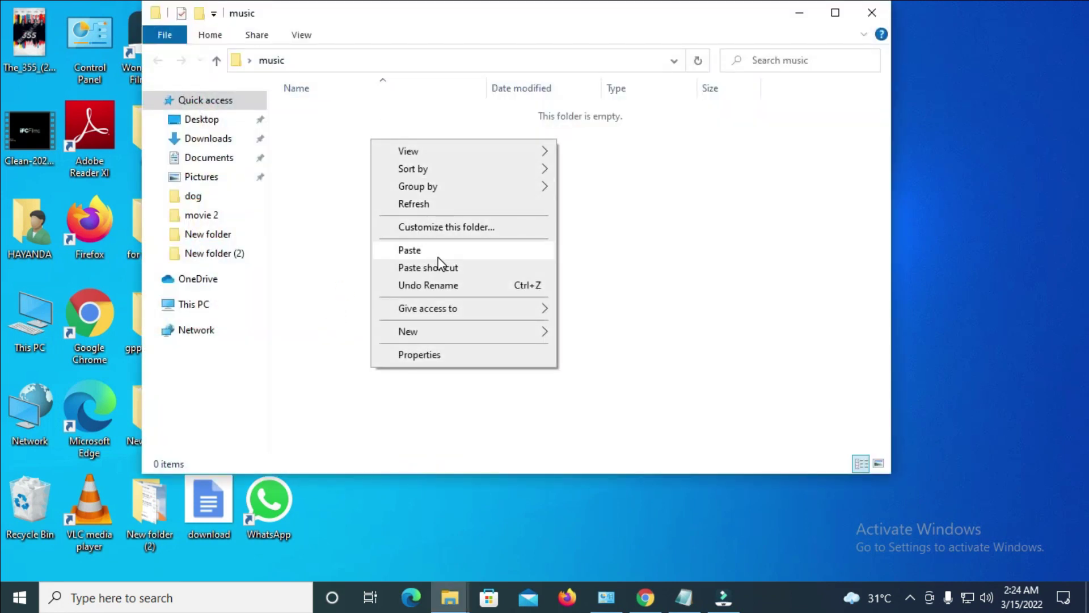
{"action": "left_click", "coordinate": [452, 252]}
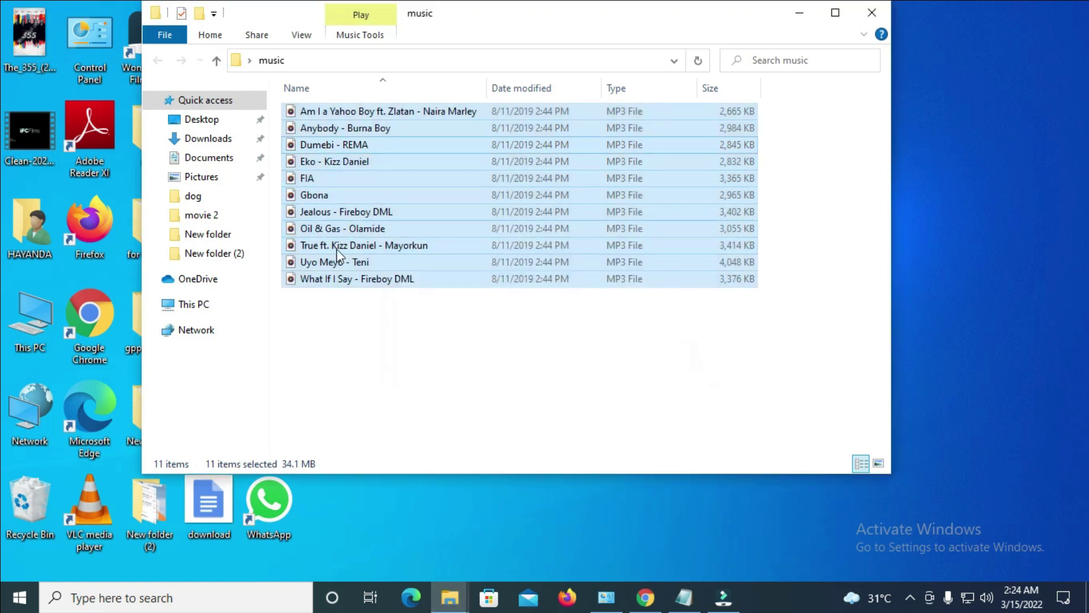
{"action": "left_click", "coordinate": [363, 326]}
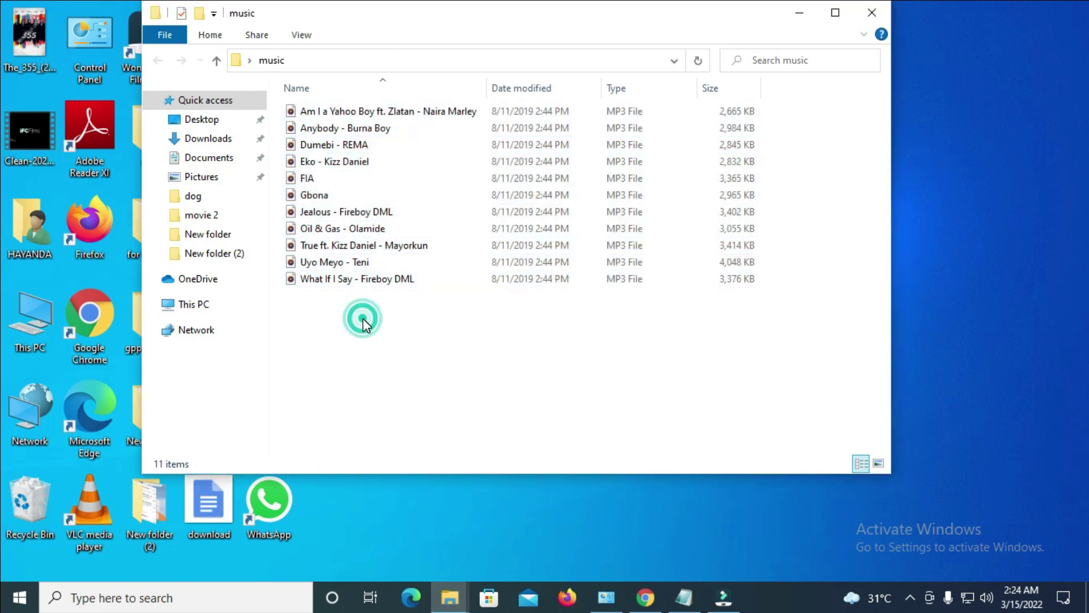
{"action": "left_click", "coordinate": [872, 13]}
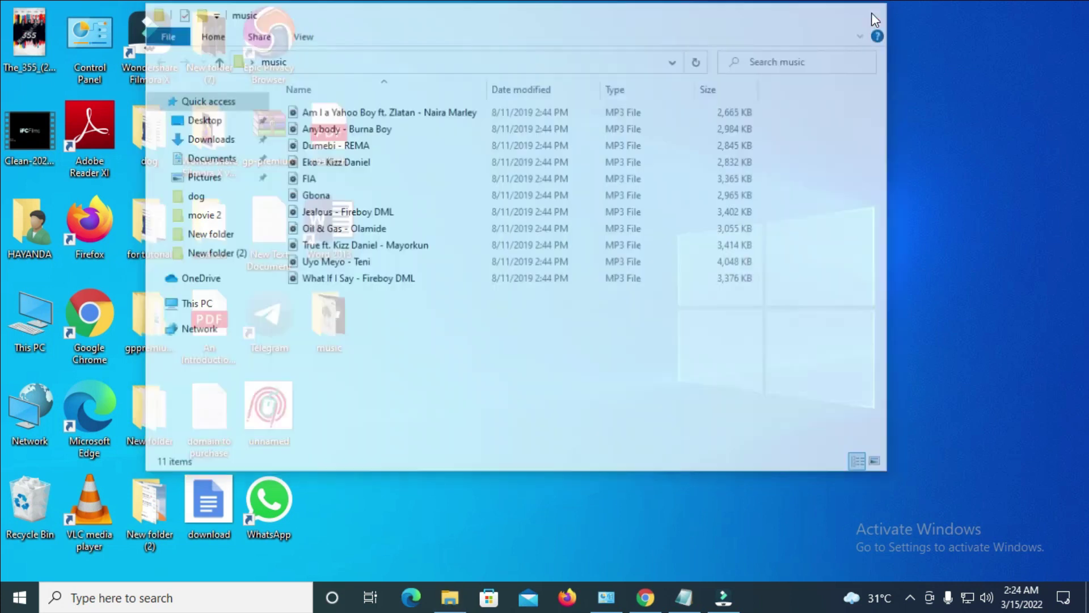